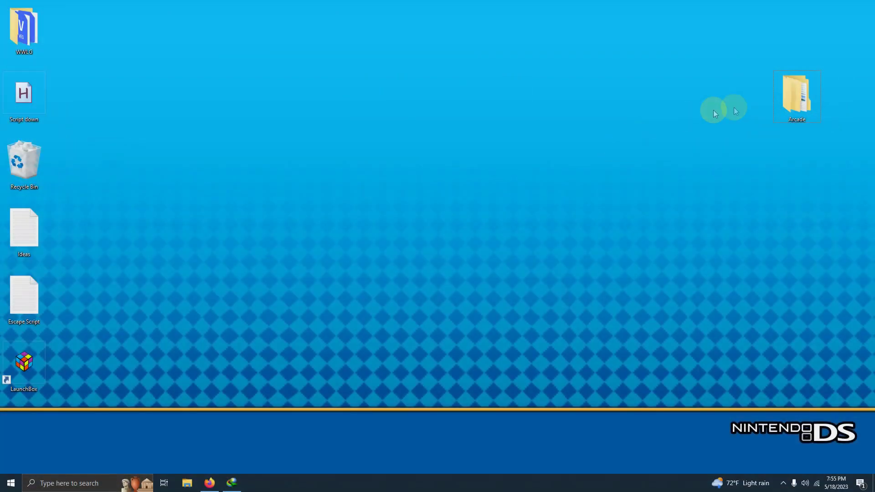
# Extract the MelonDS folder from the DS Necessities archive into the Emulators folder inside Arcade, closing the archive when finished.
pyautogui.doubleClick(796, 108)
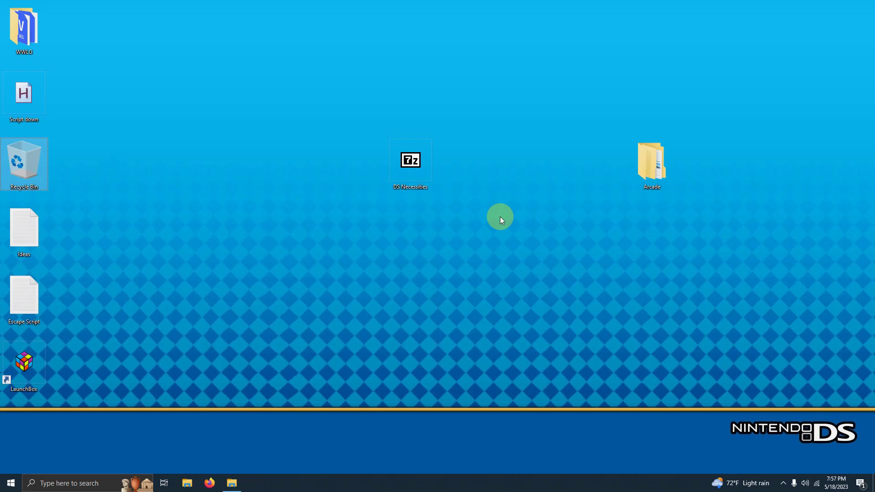
pyautogui.doubleClick(658, 165)
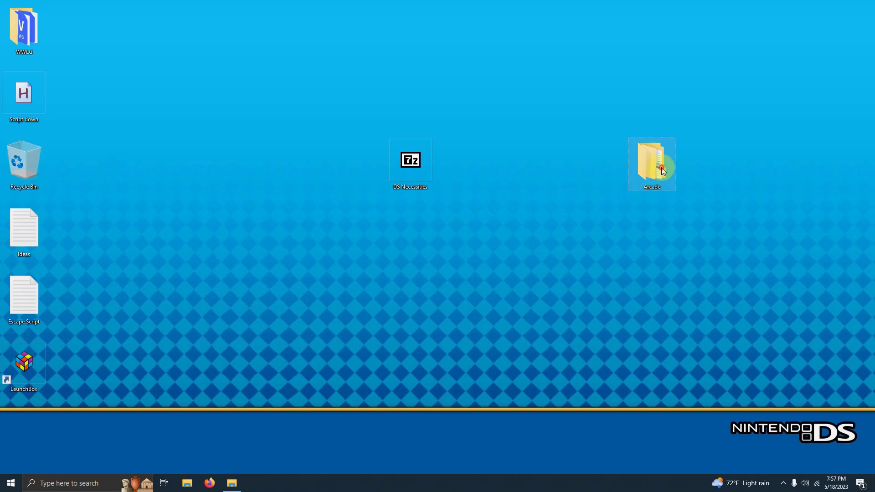
pyautogui.moveTo(389, 124); pyautogui.dragTo(611, 81)
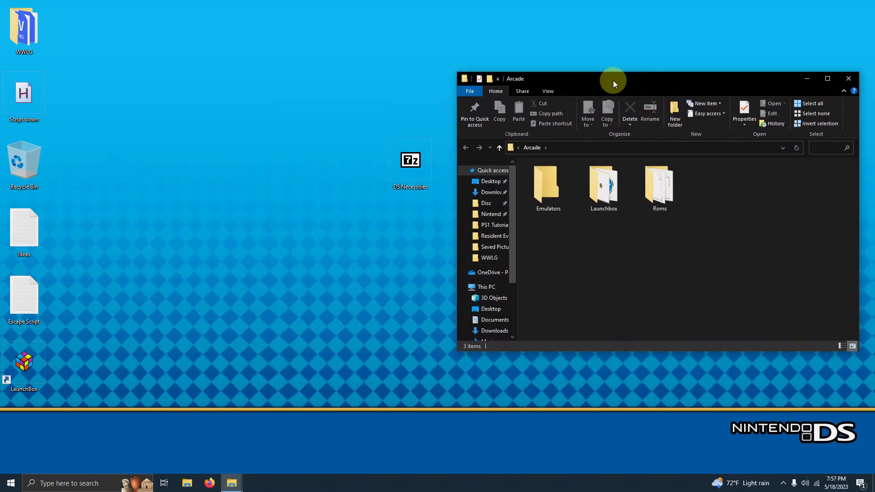
pyautogui.doubleClick(408, 175)
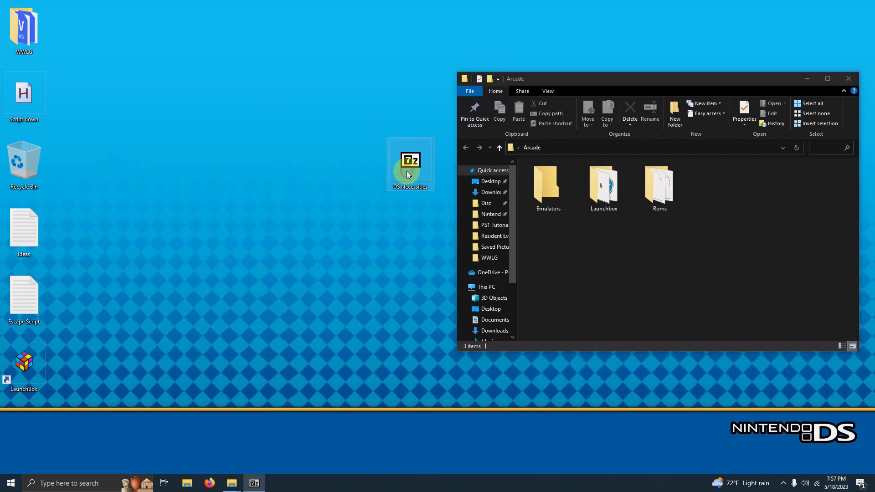
pyautogui.click(381, 291)
pyautogui.moveTo(381, 291); pyautogui.dragTo(546, 178)
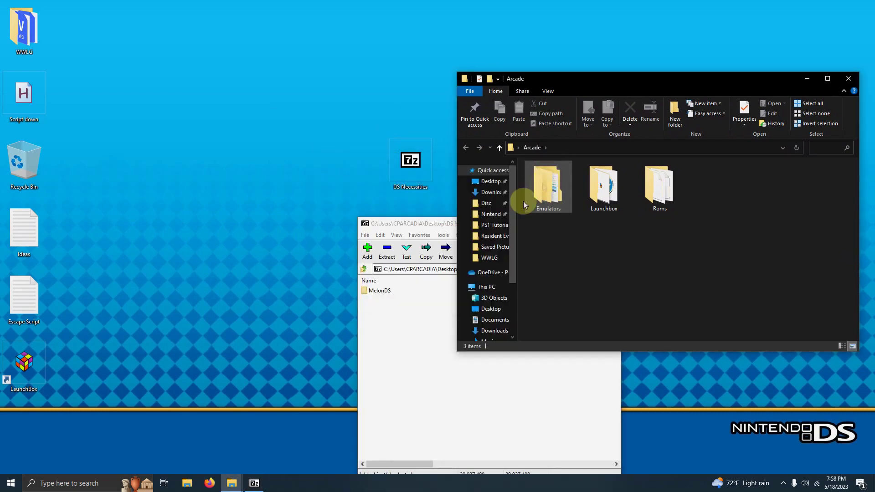
pyautogui.click(495, 395)
pyautogui.click(610, 224)
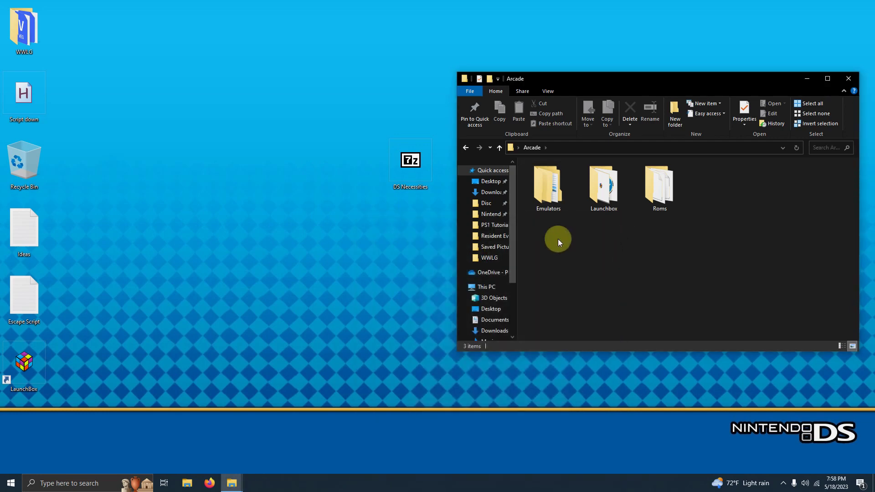
# Launch the melonDS application from the MelonDS folder inside Arcade's Emulators folder.
pyautogui.doubleClick(554, 192)
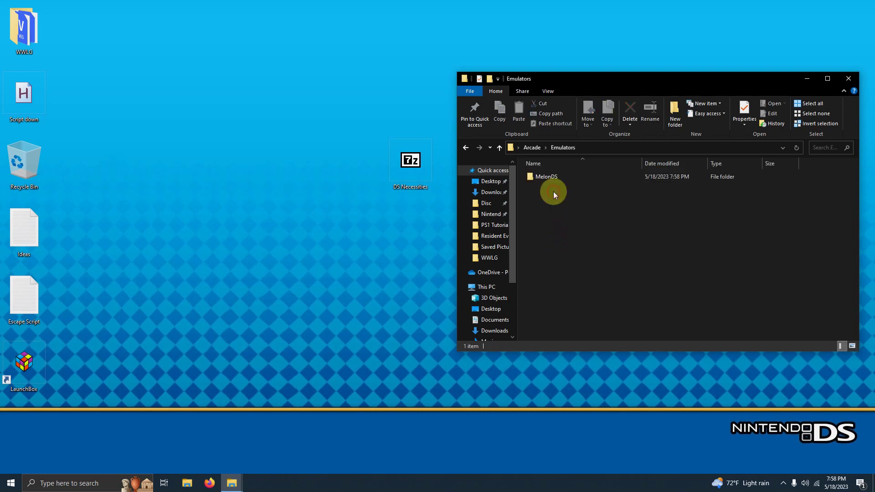
pyautogui.doubleClick(547, 180)
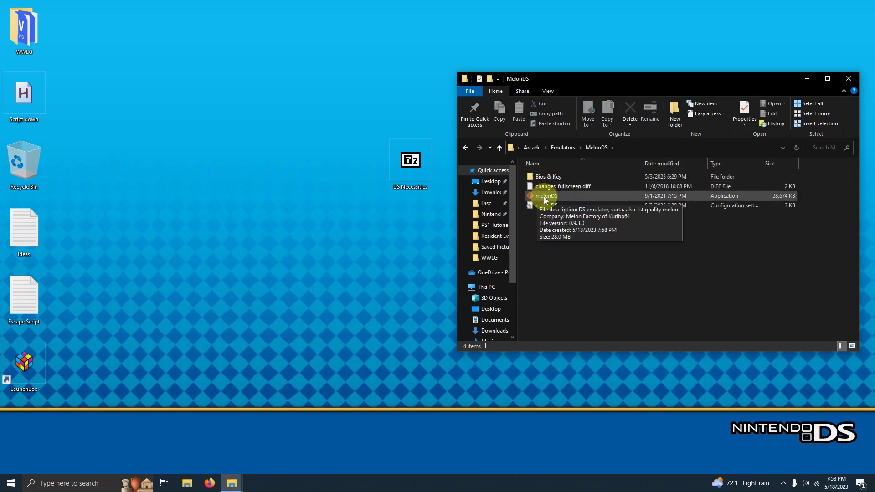
pyautogui.doubleClick(545, 197)
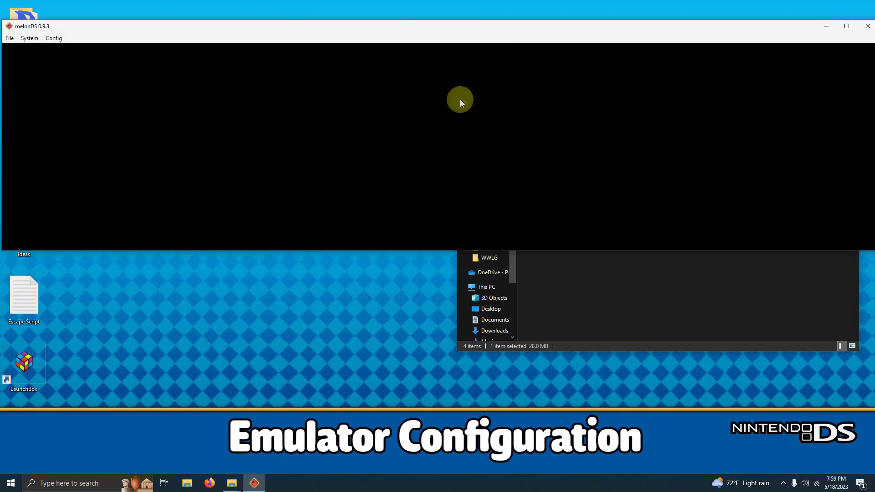
# In the DS-mode emulator settings, set the DS ARM9 BIOS to biosnds9.rom from the Bios & Key folder.
pyautogui.click(52, 39)
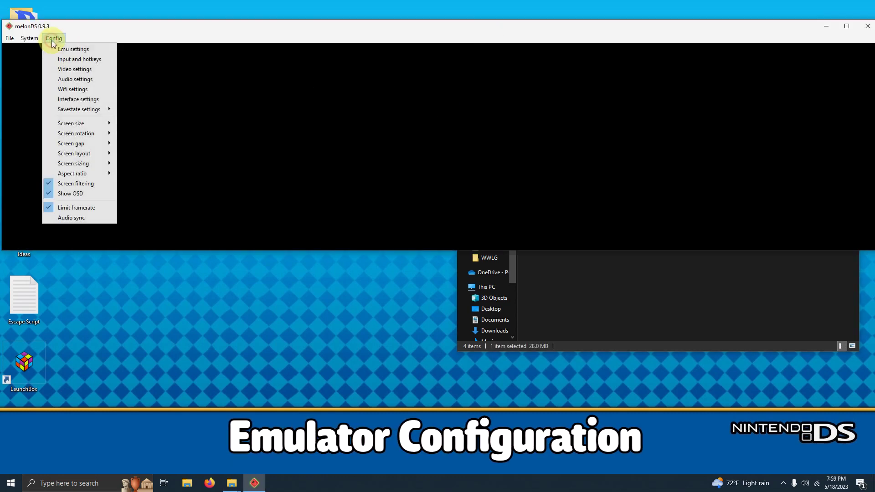
pyautogui.click(54, 54)
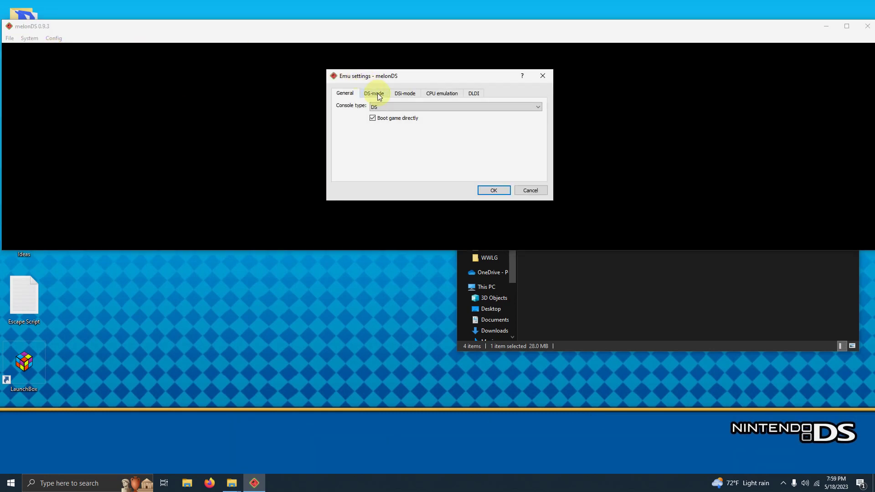
pyautogui.click(375, 93)
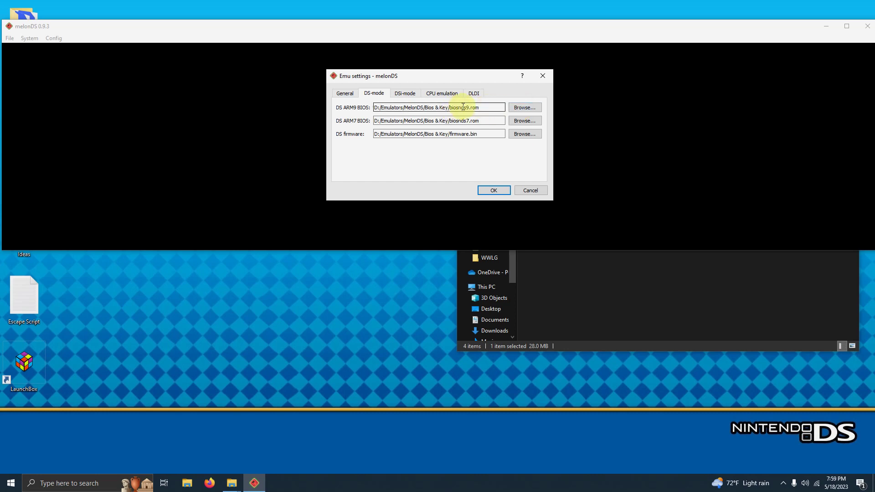
pyautogui.click(522, 109)
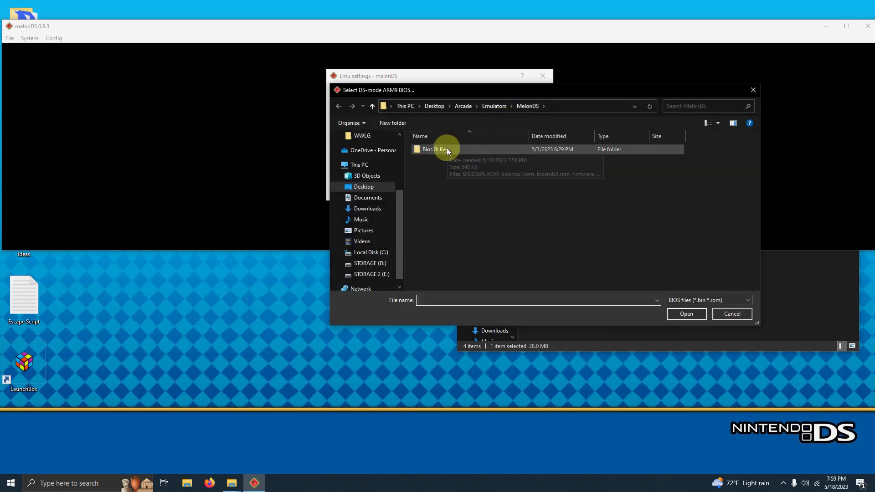
pyautogui.doubleClick(447, 150)
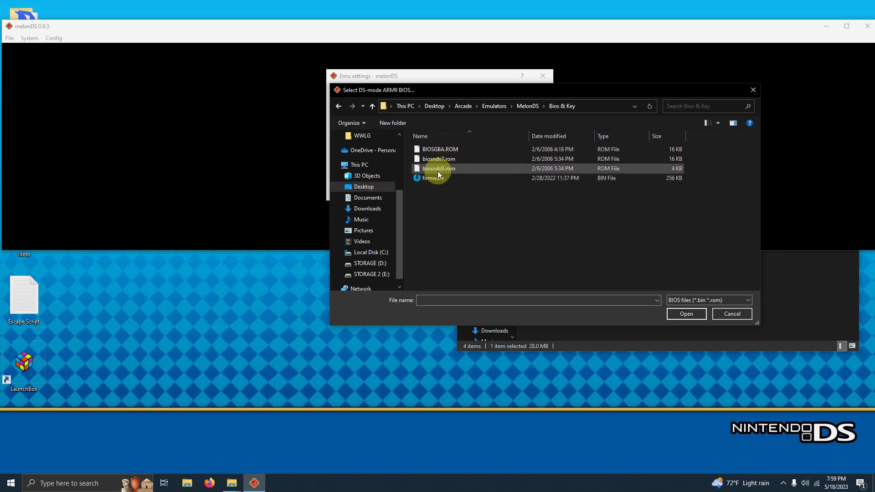
pyautogui.doubleClick(444, 170)
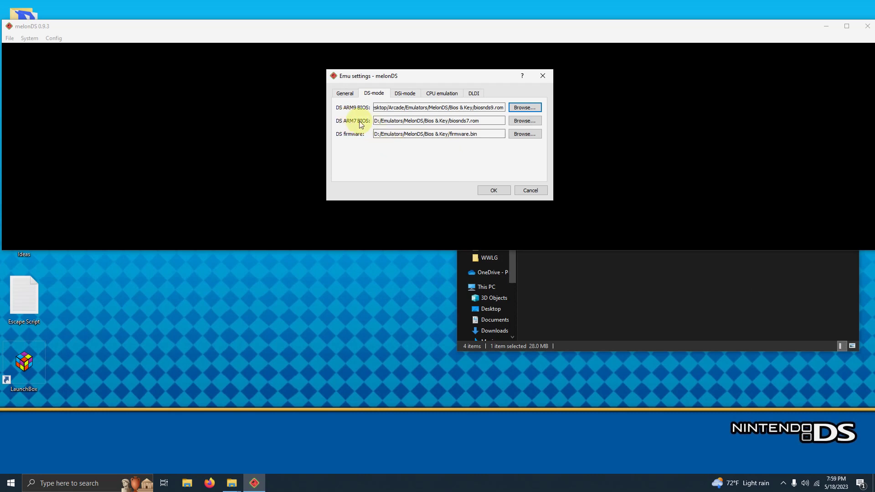
# Set the DS ARM7 BIOS to biosnds7.rom from the Bios & Key folder.
pyautogui.click(521, 121)
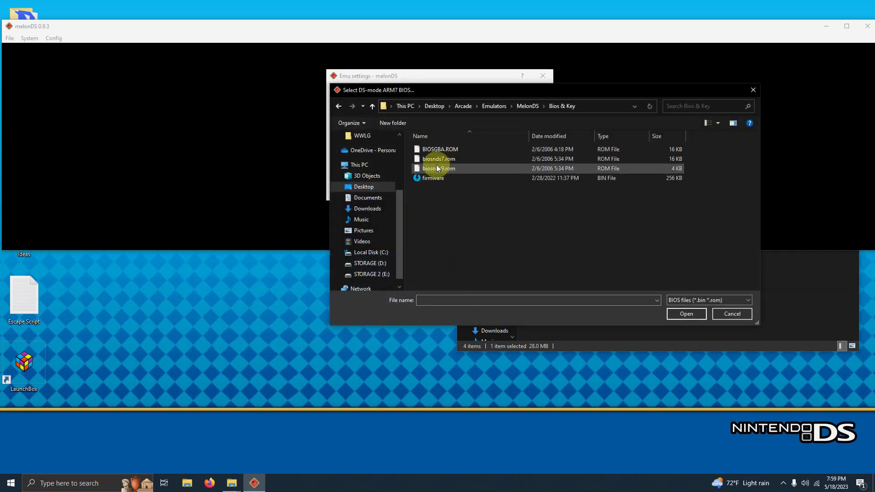
pyautogui.click(448, 160)
pyautogui.doubleClick(449, 159)
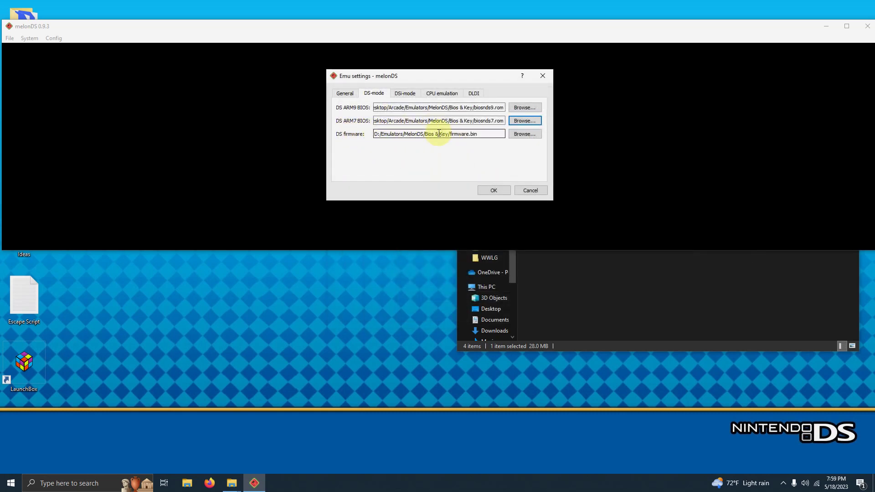
# Set the DS firmware to firmware.bin from the Bios & Key folder and save the emulator settings.
pyautogui.click(524, 134)
pyautogui.doubleClick(443, 148)
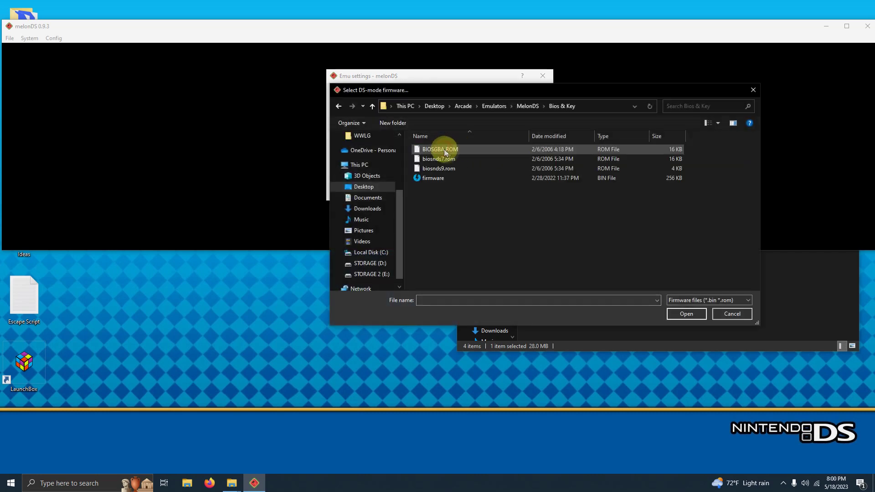
pyautogui.click(439, 178)
pyautogui.doubleClick(438, 178)
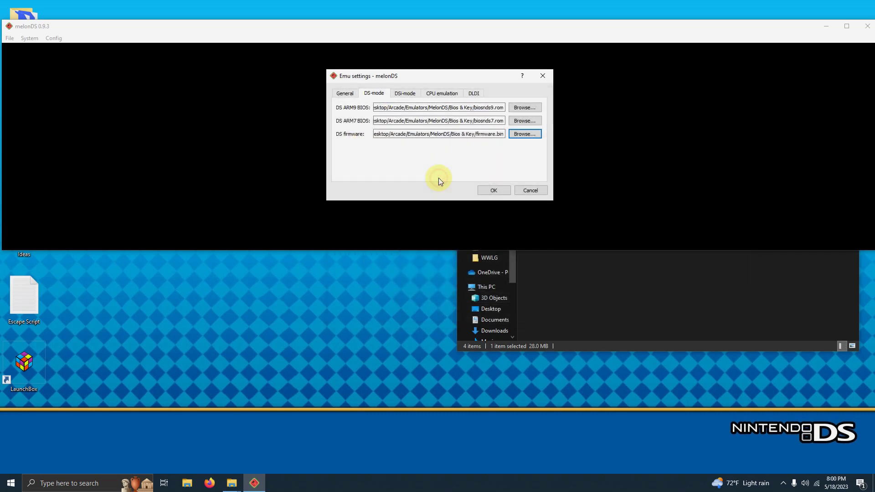
pyautogui.click(497, 190)
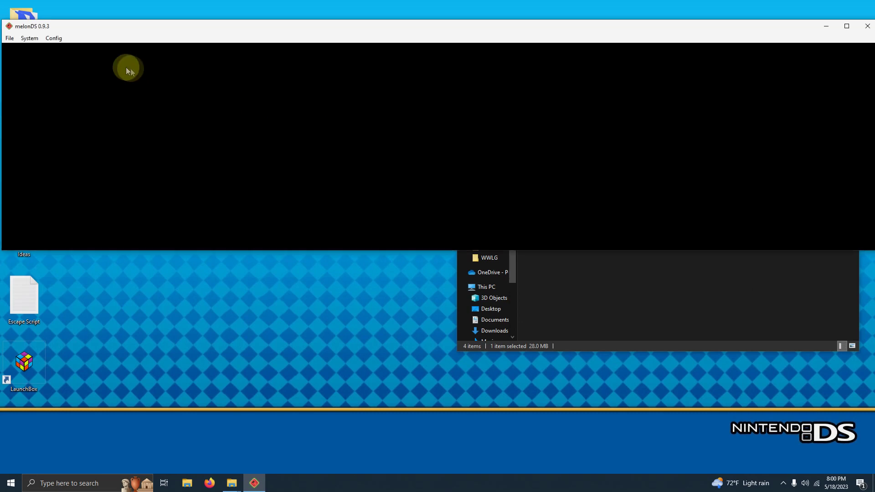
# Review the 3D renderer and internal resolution in the video settings and accept them.
pyautogui.click(53, 38)
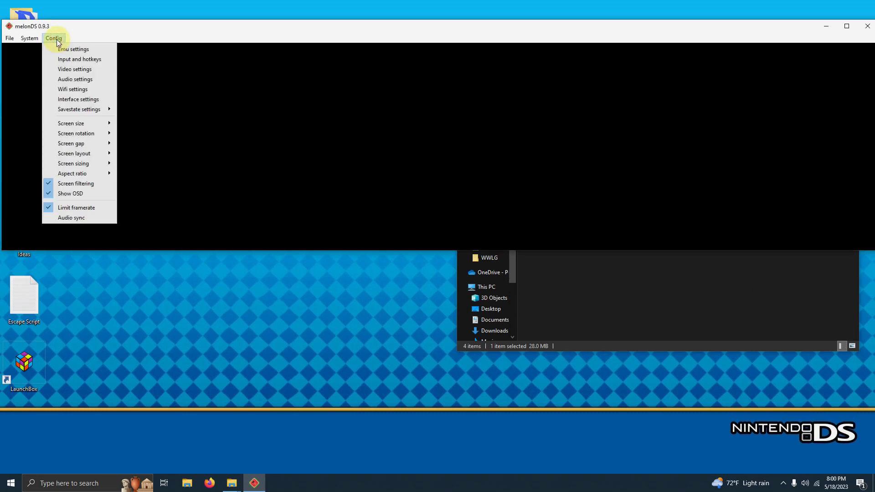
pyautogui.click(60, 68)
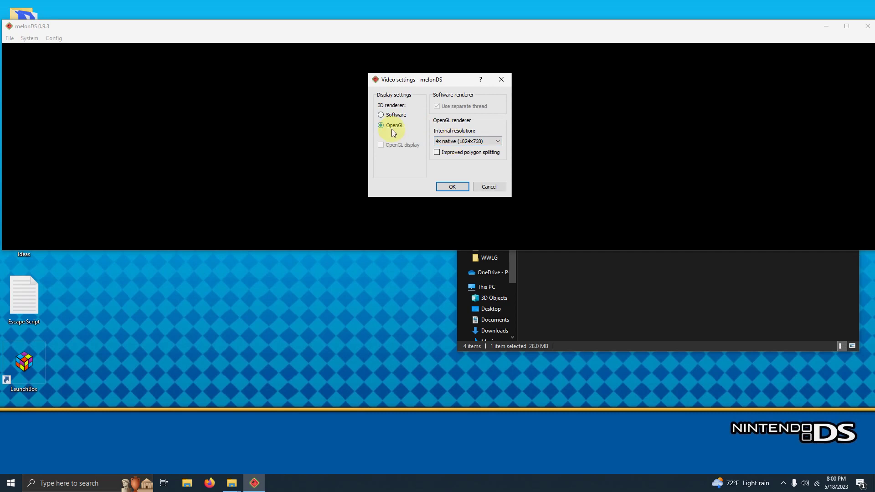
pyautogui.click(455, 186)
# In the input settings, map the joystick's A, B, X and Y to Buttons 1, 2, 3 and 4 respectively.
pyautogui.click(55, 38)
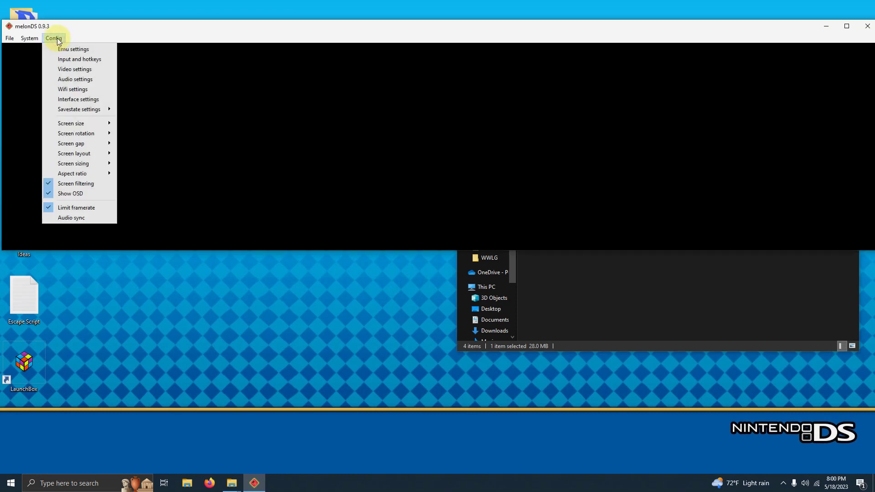
pyautogui.click(65, 60)
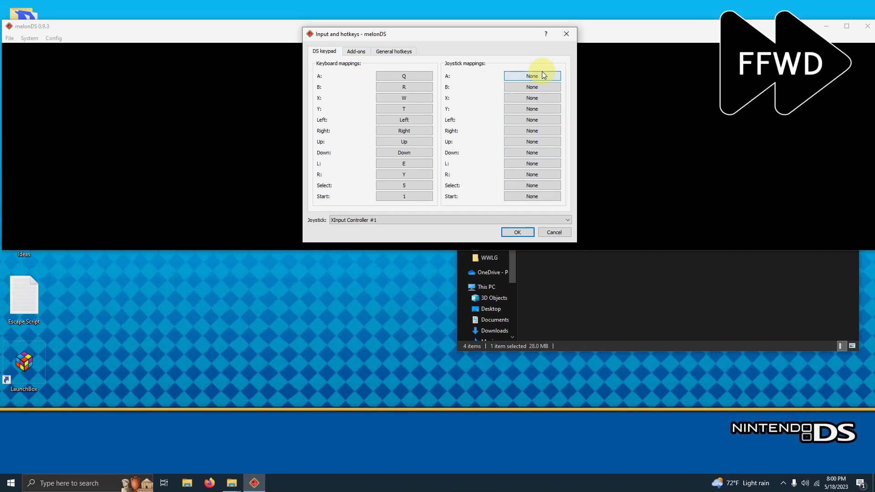
pyautogui.click(519, 80)
pyautogui.click(531, 87)
pyautogui.click(531, 98)
pyautogui.click(533, 108)
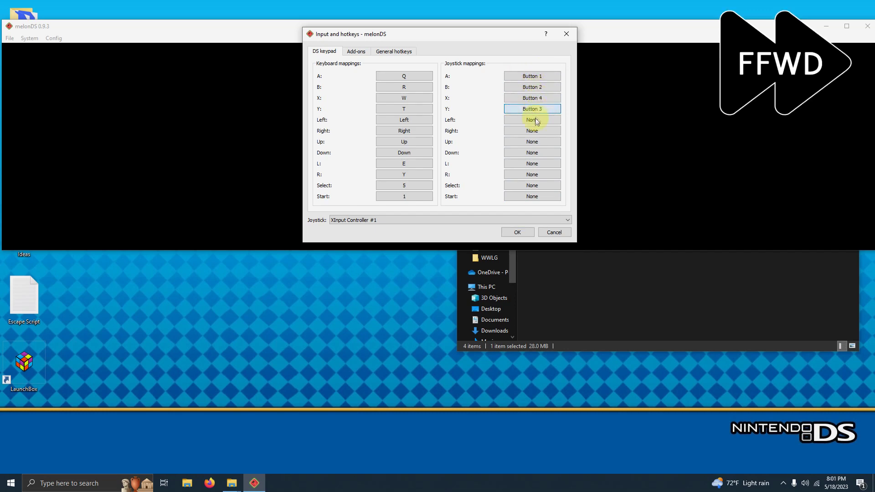
pyautogui.click(535, 109)
# Map the joystick's Left and Right to Axis 1 - and Axis 1 +, and Up and Down to Axis 2 - and Axis 2 +.
pyautogui.click(534, 120)
pyautogui.click(529, 130)
pyautogui.click(534, 142)
pyautogui.click(532, 153)
# Map the joystick's L, R, Select and Start to Buttons 5, 6, 7 and 8, and save the input settings.
pyautogui.click(532, 163)
pyautogui.click(532, 174)
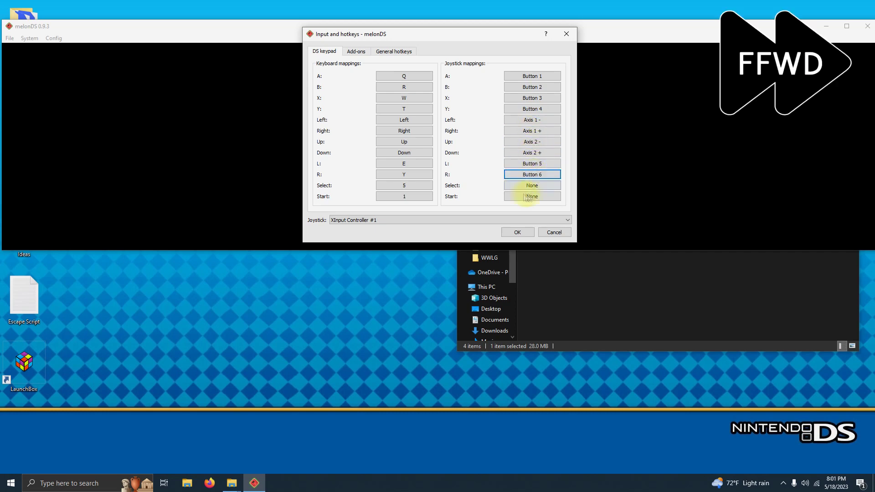
pyautogui.click(532, 185)
pyautogui.click(531, 195)
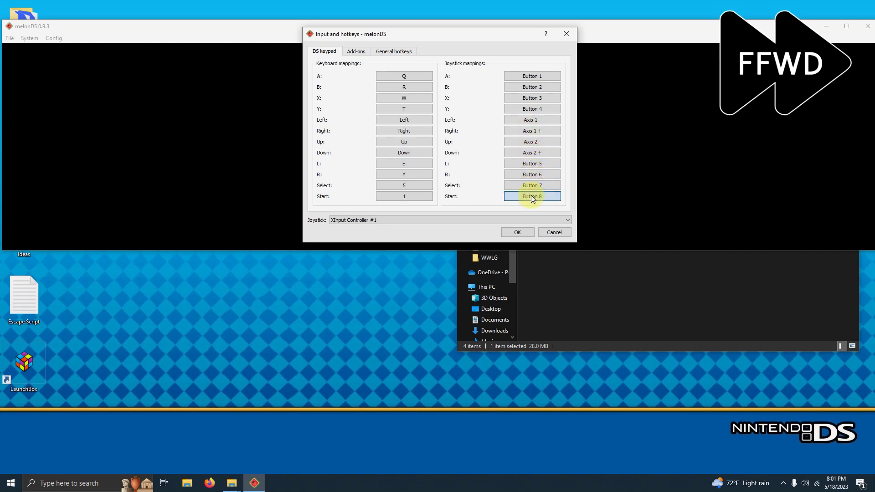
pyautogui.click(517, 232)
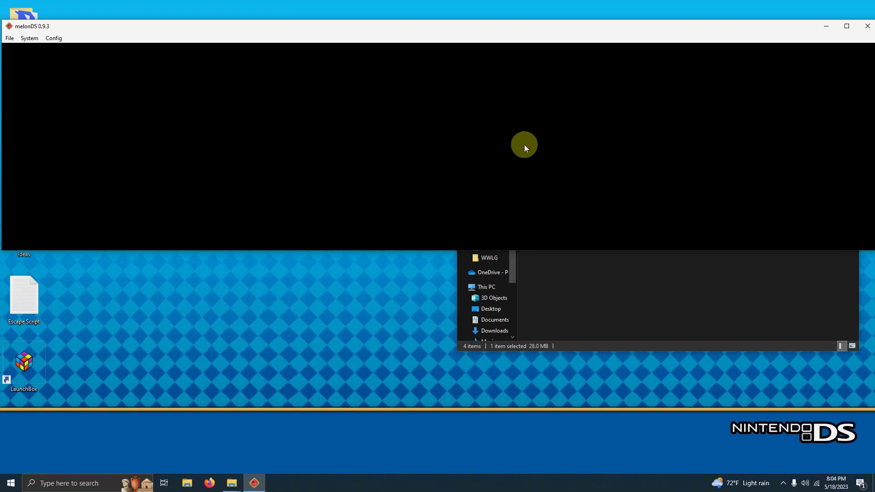
# Close the emulator and the MelonDS folder window.
pyautogui.click(867, 26)
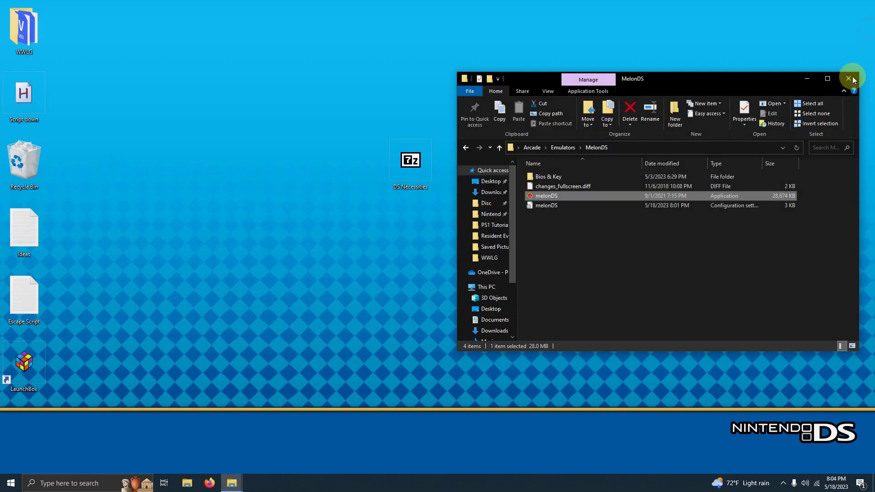
pyautogui.click(850, 79)
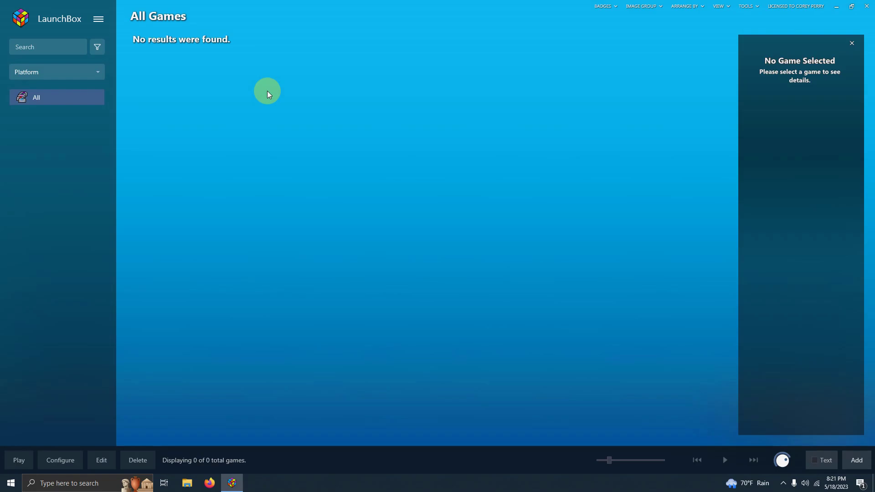
# In LaunchBox's emulator management, start a new emulator entry and name it MelonDS.
pyautogui.click(97, 18)
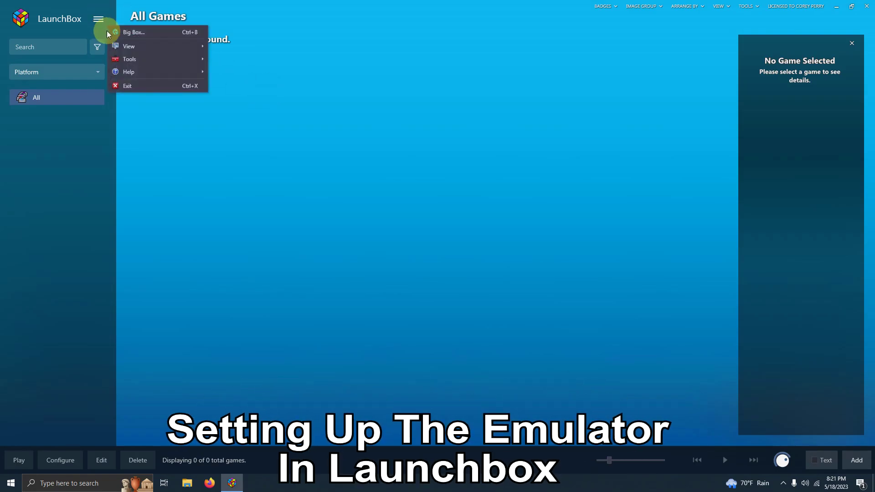
pyautogui.moveTo(179, 60)
pyautogui.moveTo(257, 72)
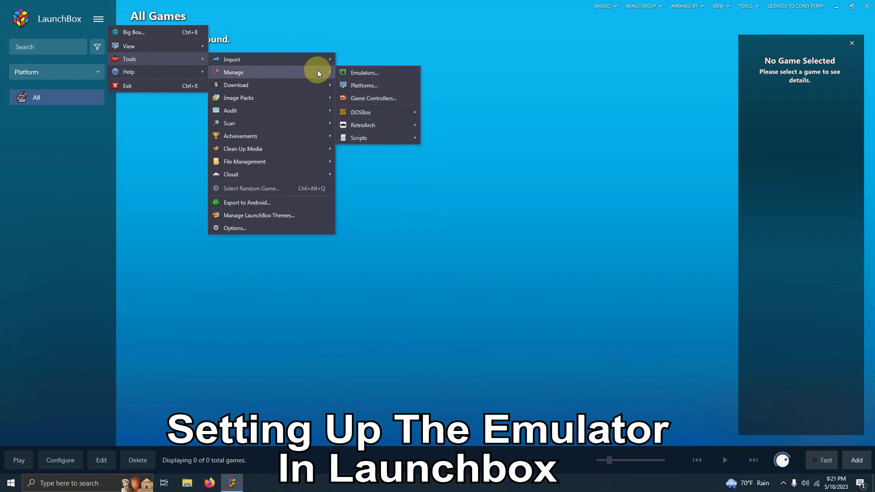
pyautogui.click(351, 73)
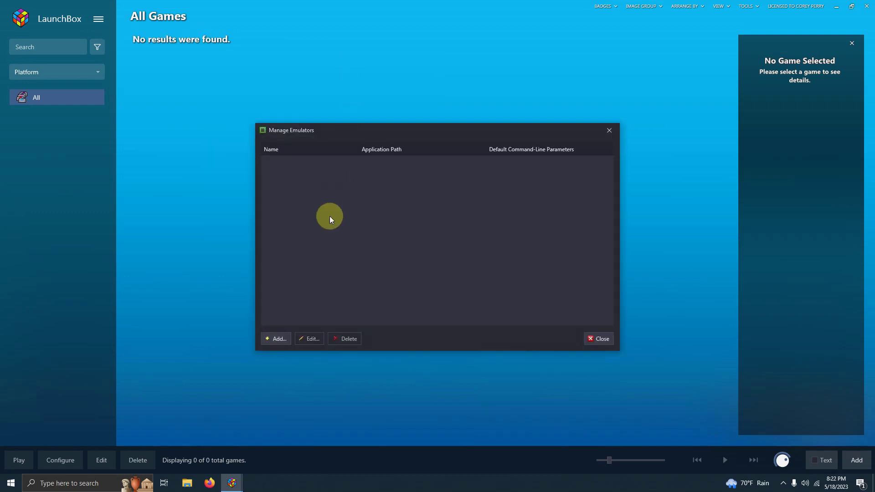
pyautogui.click(285, 337)
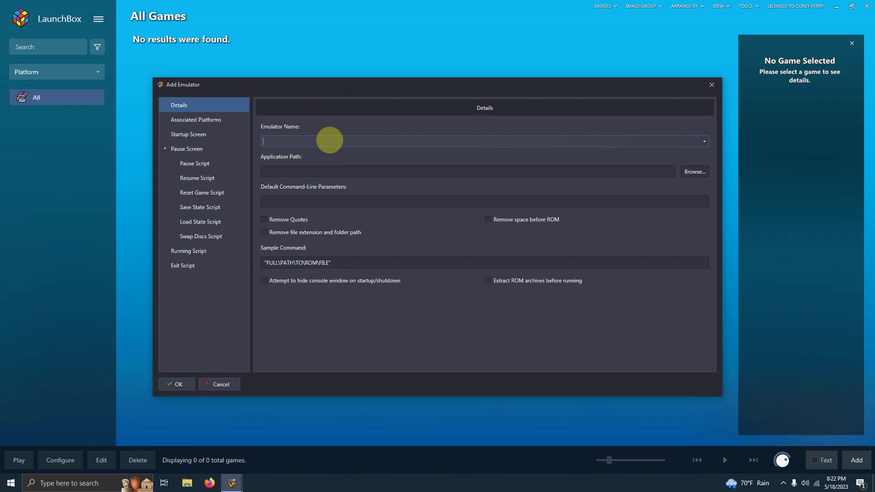
pyautogui.write('MelonDS')
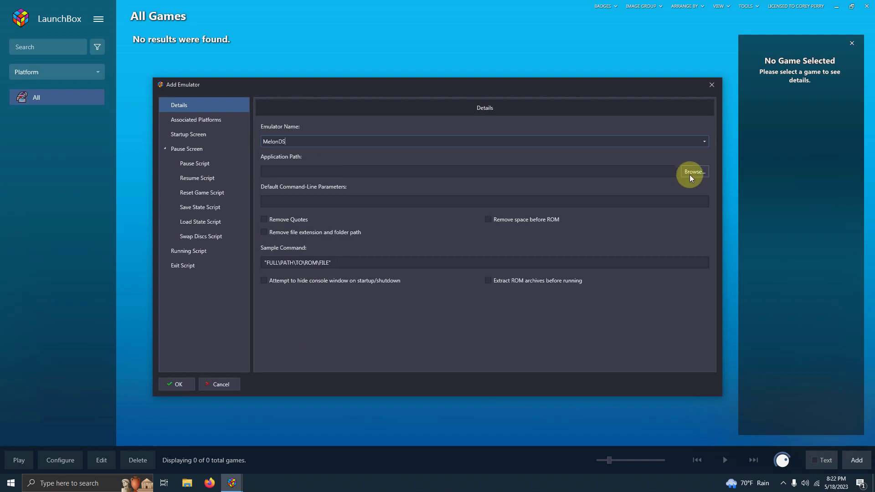
# Set the emulator's application path to melonDS.exe in the desktop's Arcade\Emulators\MelonDS folder.
pyautogui.click(690, 173)
pyautogui.click(200, 183)
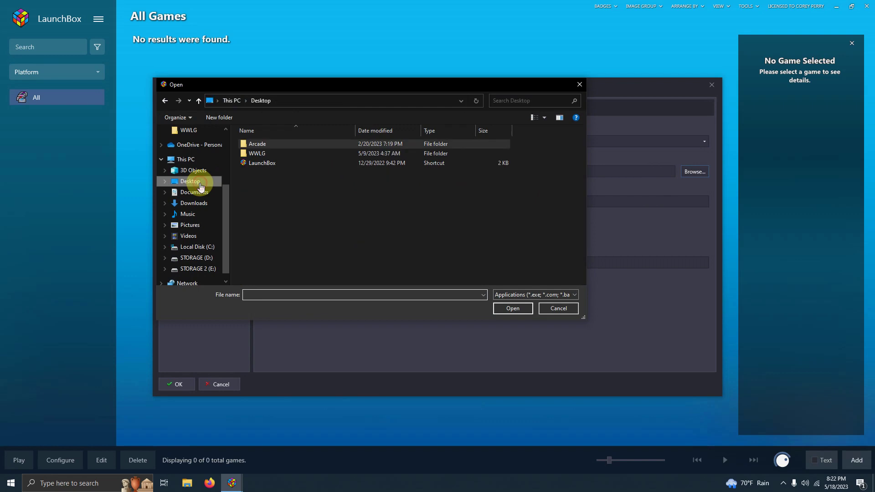
pyautogui.doubleClick(265, 144)
pyautogui.doubleClick(265, 144)
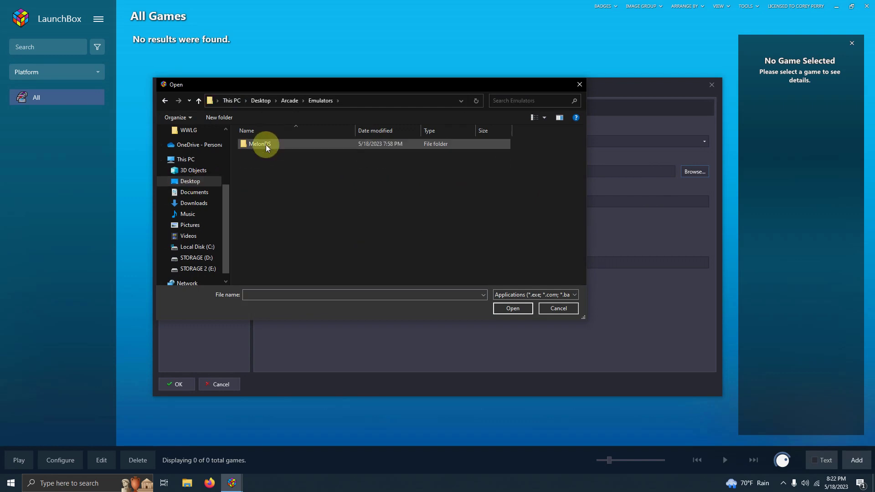
pyautogui.doubleClick(266, 143)
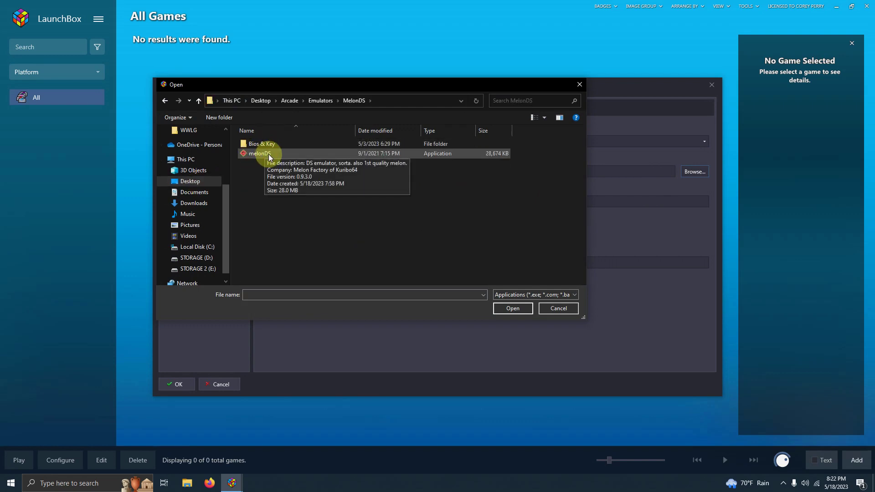
pyautogui.doubleClick(266, 155)
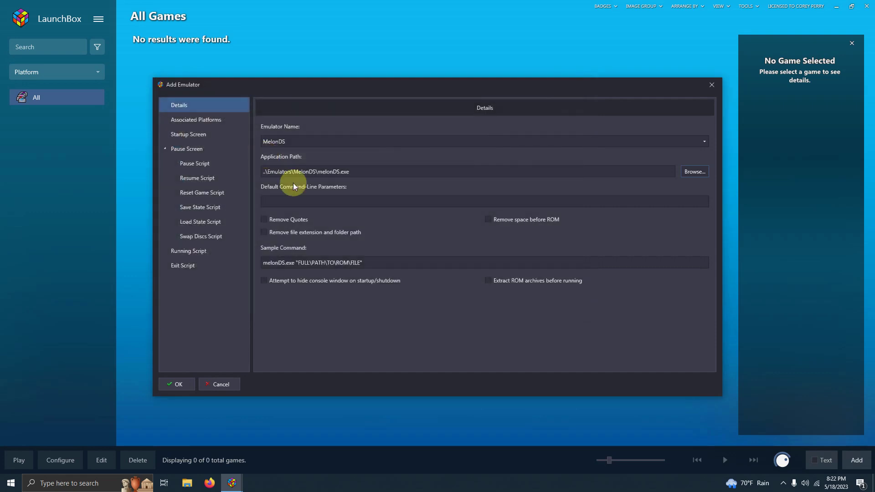
# Associate the emulator with the Nintendo DS platform and make it that platform's default emulator.
pyautogui.click(211, 121)
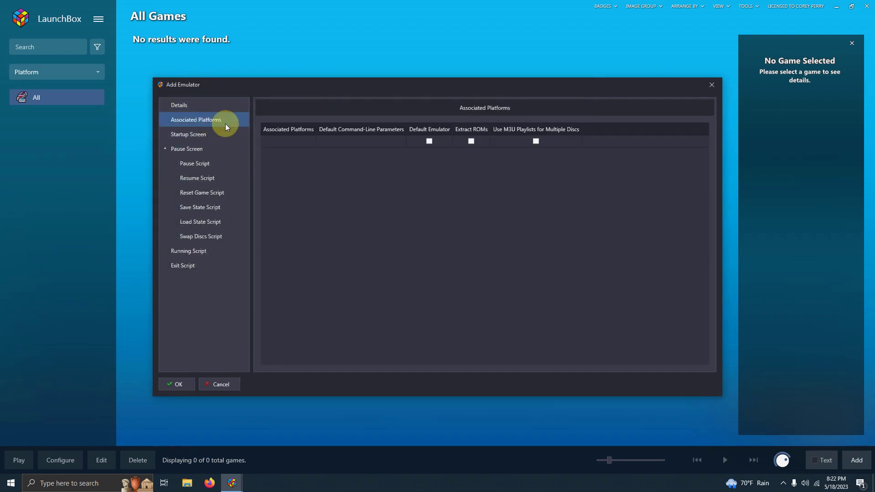
pyautogui.click(277, 142)
pyautogui.click(277, 143)
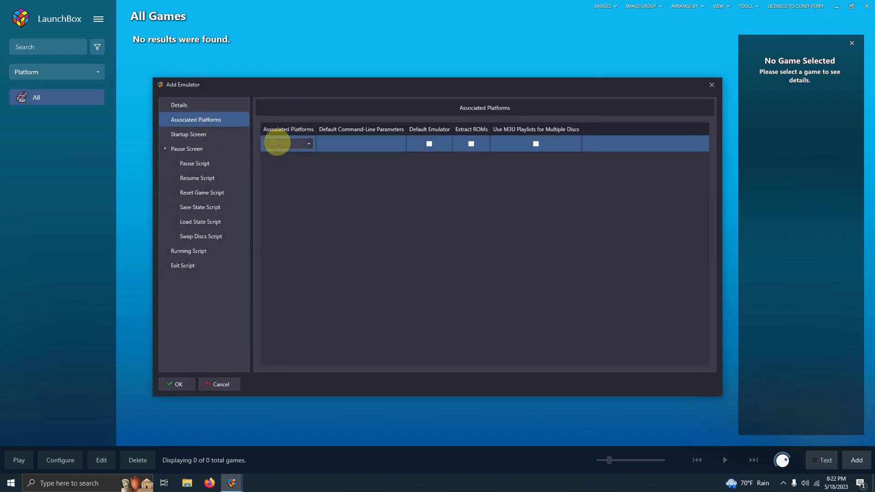
pyautogui.click(278, 143)
pyautogui.write('Nintendo DS')
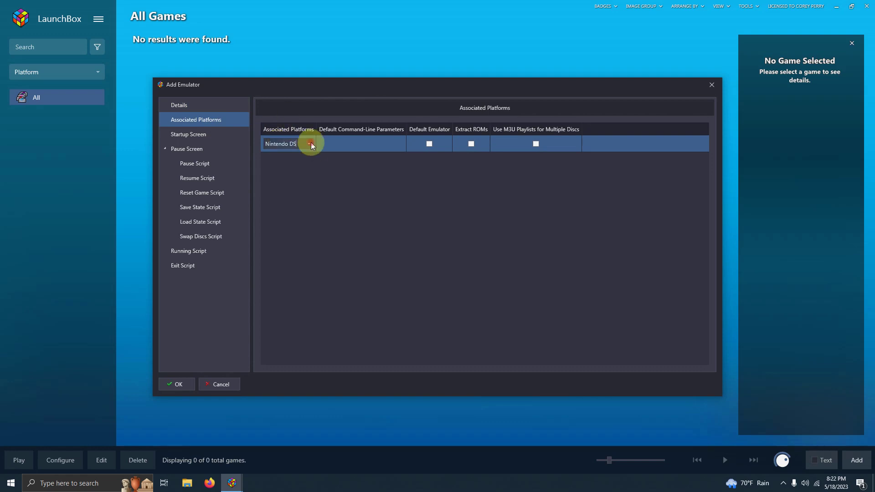
pyautogui.click(333, 144)
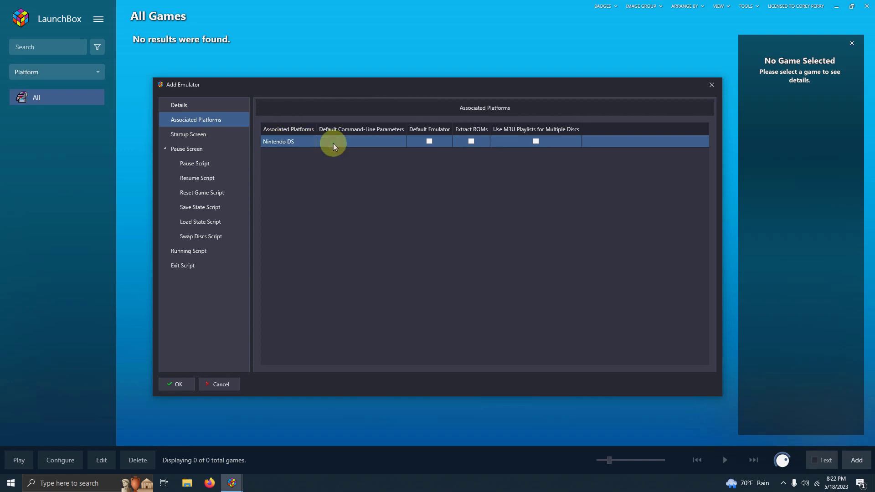
pyautogui.click(430, 142)
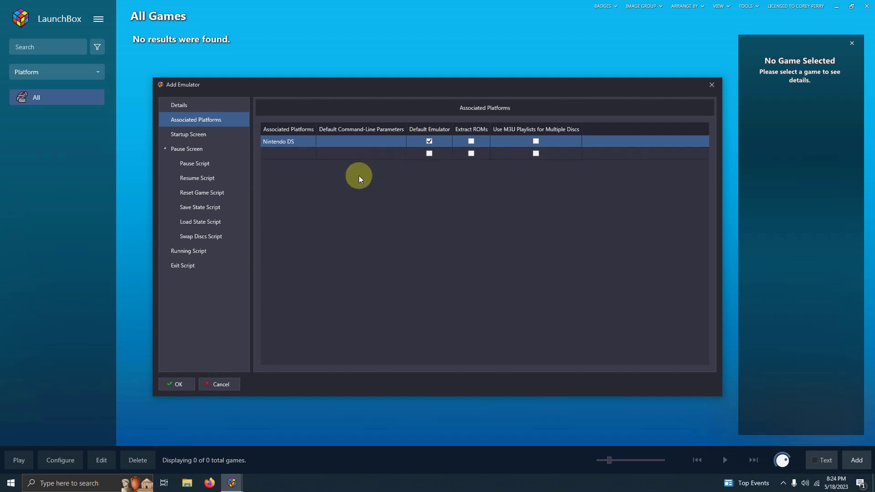
# Enter a running script with Sleep 8000, SetKeyDelay 50, a RAlt+Enter send and an $Esc block closing {{{StartupEXE}}}, then save the emulator and close emulator management.
pyautogui.click(216, 249)
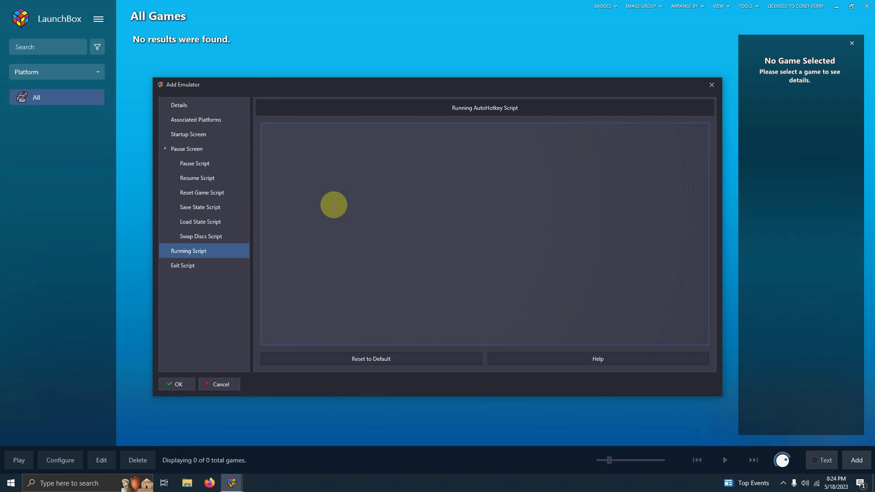
pyautogui.write('Sleep, 8000 SetKeyDelay, 50 Send {RAlt down}{Enter down}{Enter up}{RAlt up}  $Esc:: {     Process, Close, {{{StartupEXE}}} }')
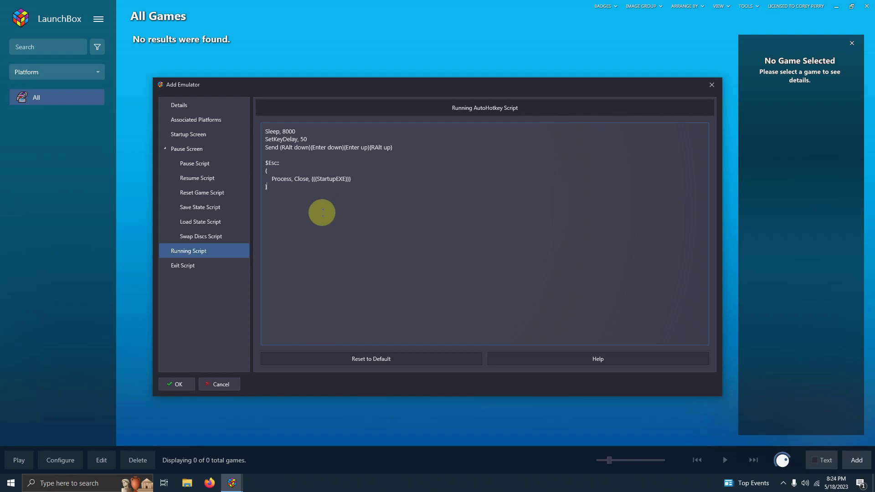
pyautogui.click(190, 384)
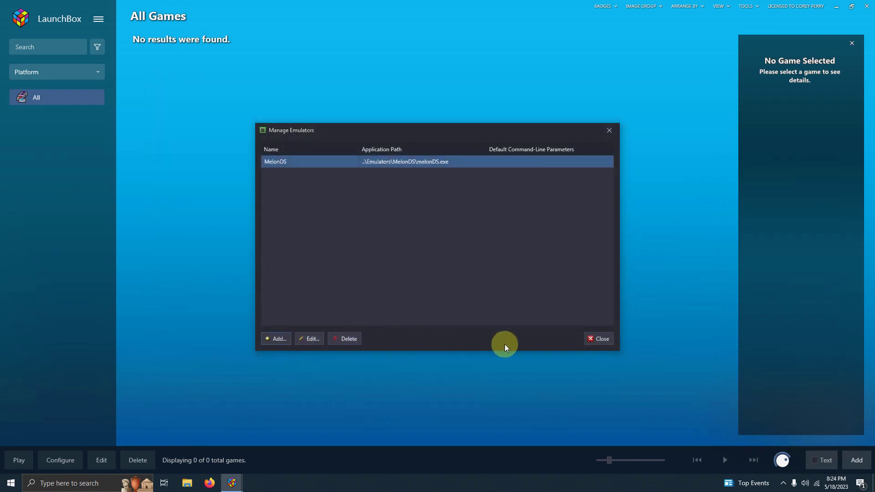
pyautogui.click(596, 337)
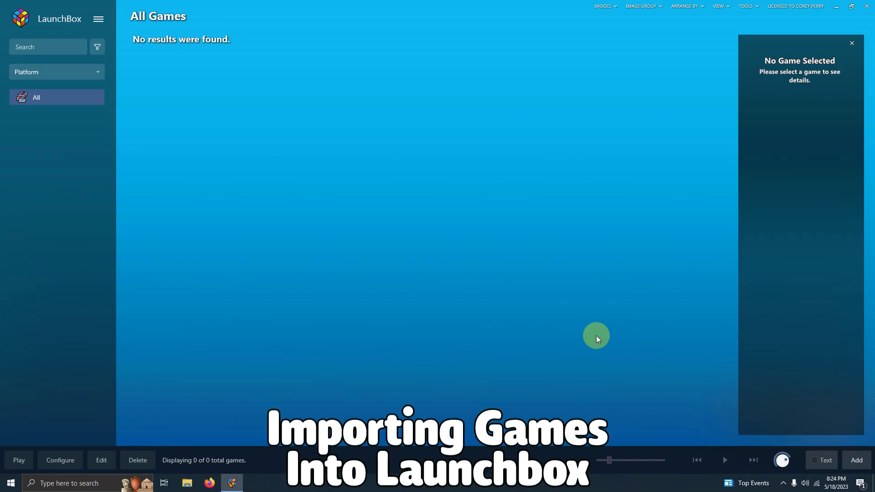
# Start a ROM files import and add the Roms folder from the desktop's Arcade folder as the source.
pyautogui.click(746, 6)
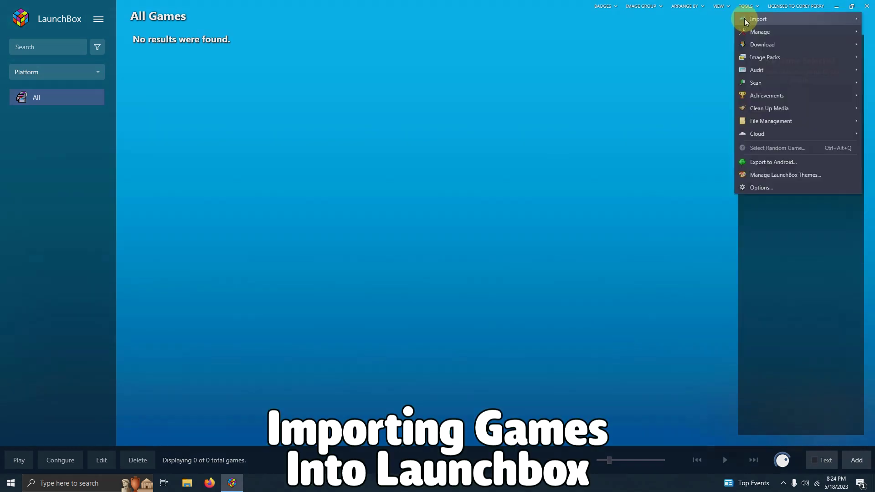
pyautogui.click(747, 6)
pyautogui.click(748, 6)
pyautogui.moveTo(757, 19)
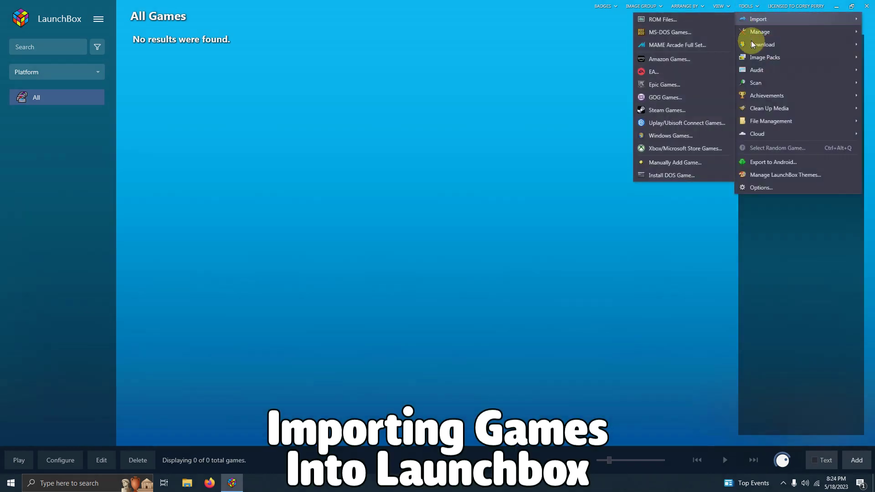
pyautogui.click(696, 20)
pyautogui.click(545, 355)
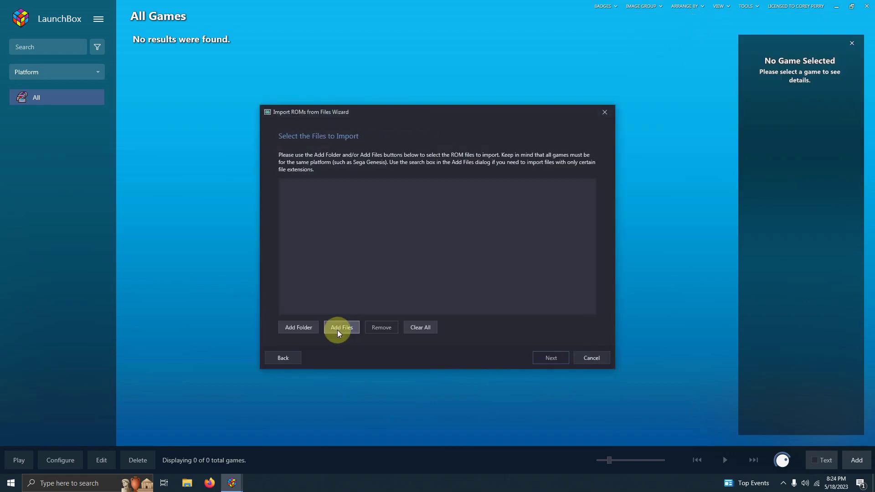
pyautogui.click(309, 327)
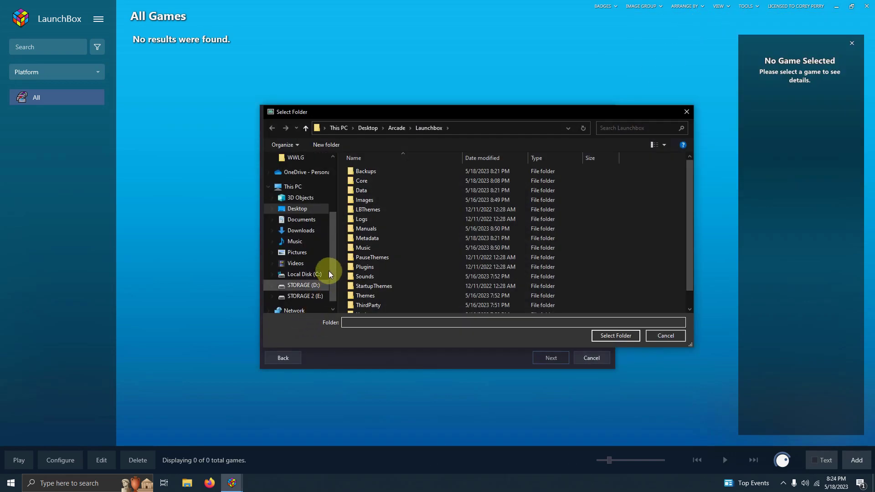
pyautogui.click(294, 208)
pyautogui.click(364, 171)
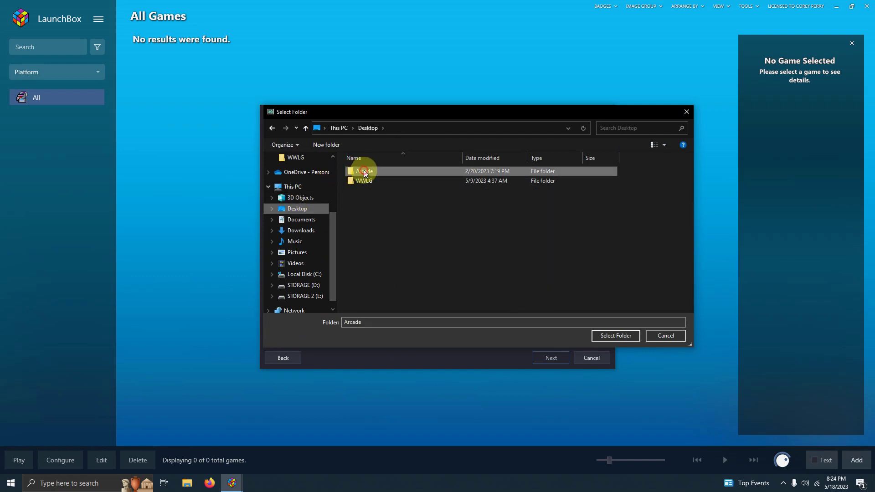
pyautogui.doubleClick(363, 171)
pyautogui.doubleClick(360, 193)
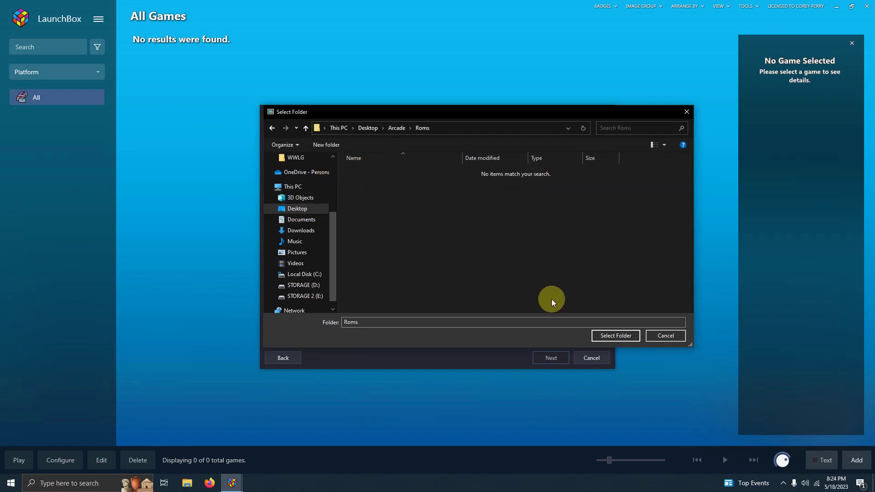
pyautogui.click(622, 338)
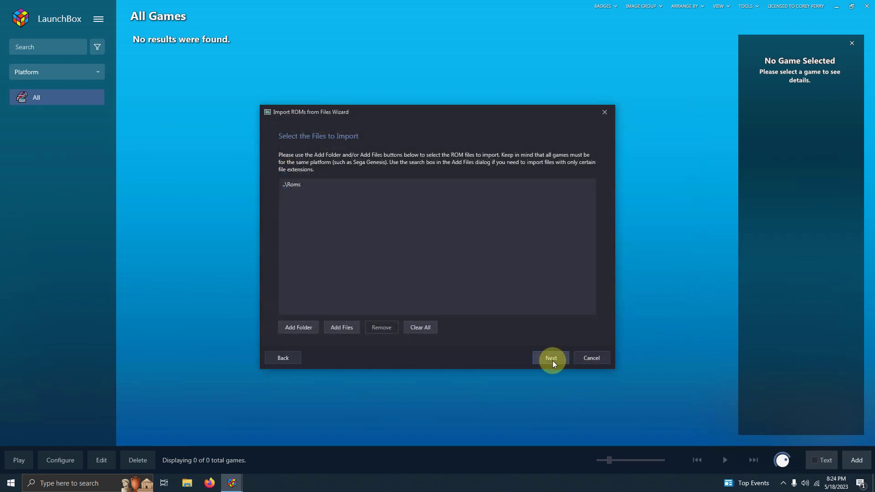
# Import for the Nintendo DS platform with manually configured emulator MelonDS, using the files in their current location.
pyautogui.click(551, 359)
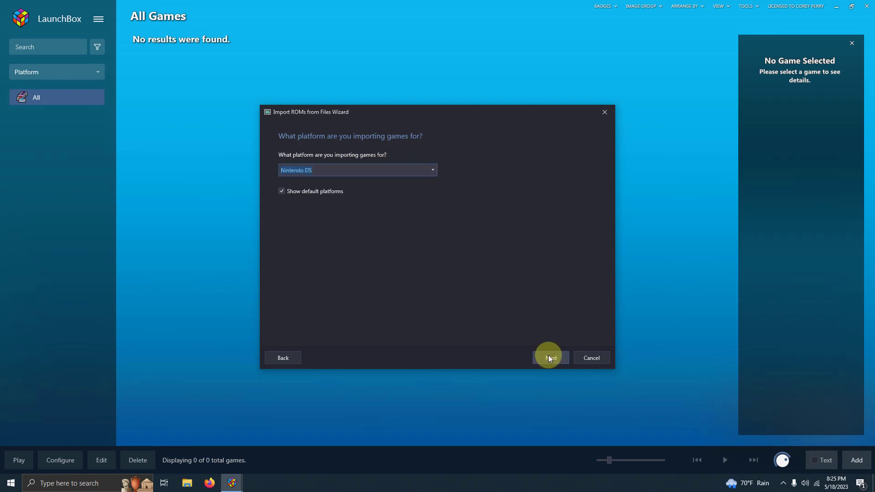
pyautogui.click(549, 354)
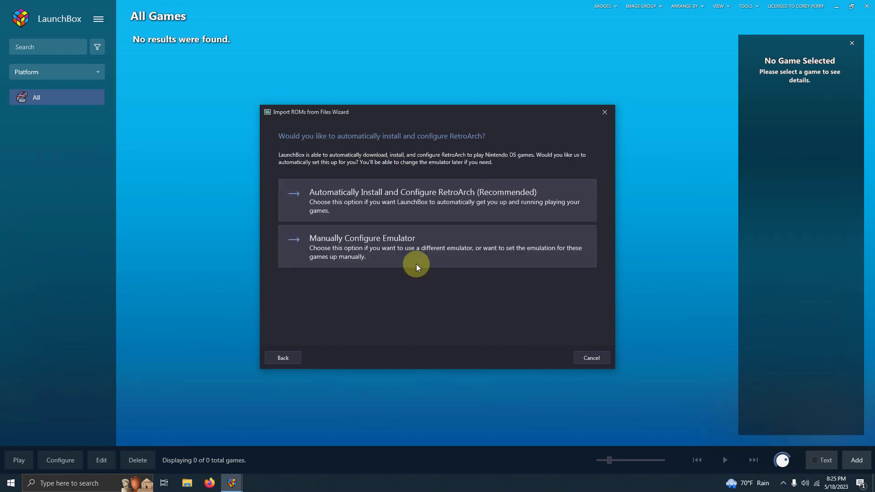
pyautogui.click(390, 254)
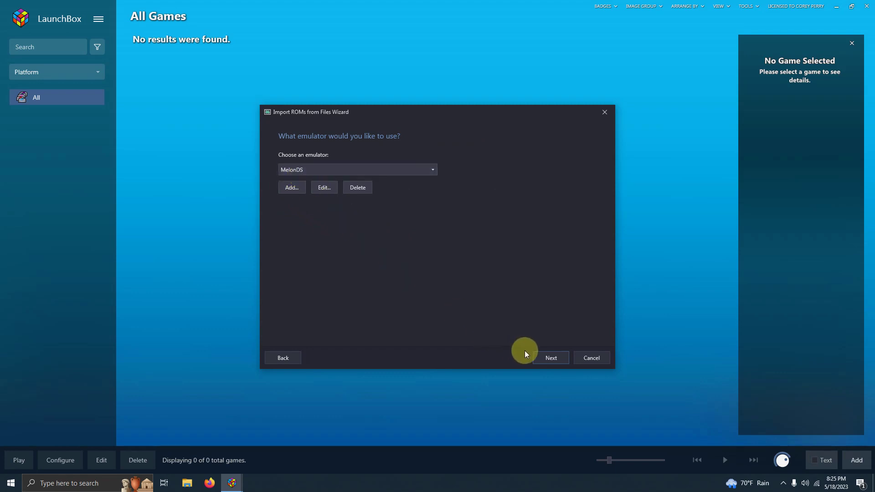
pyautogui.click(553, 358)
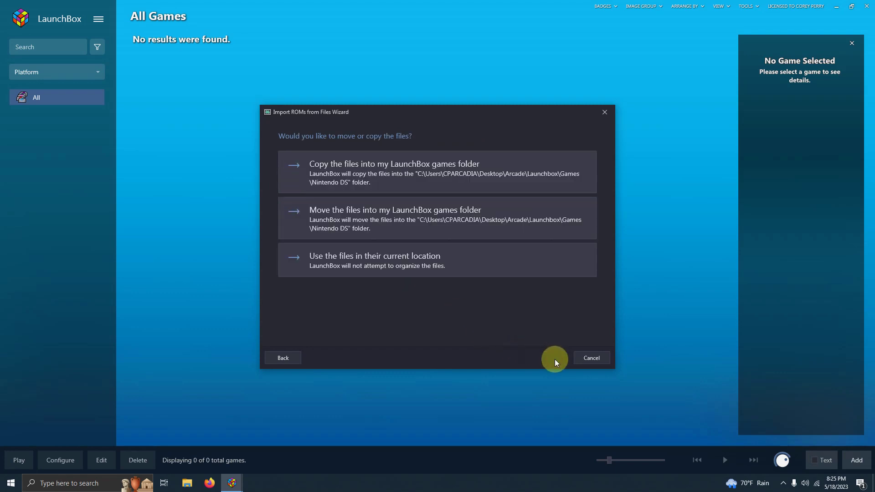
pyautogui.click(389, 267)
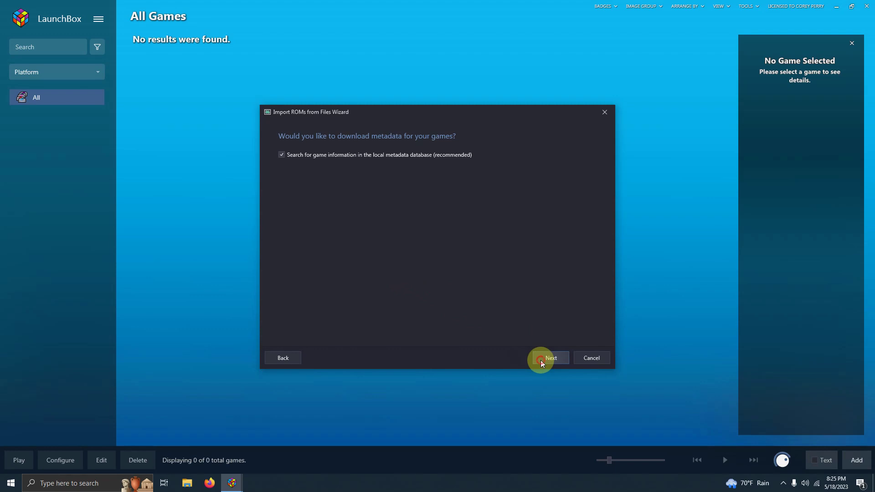
# Keep the local metadata search on, continue through the media download options without configuring EmuMovies, and finish importing the listed games.
pyautogui.click(540, 360)
pyautogui.click(540, 360)
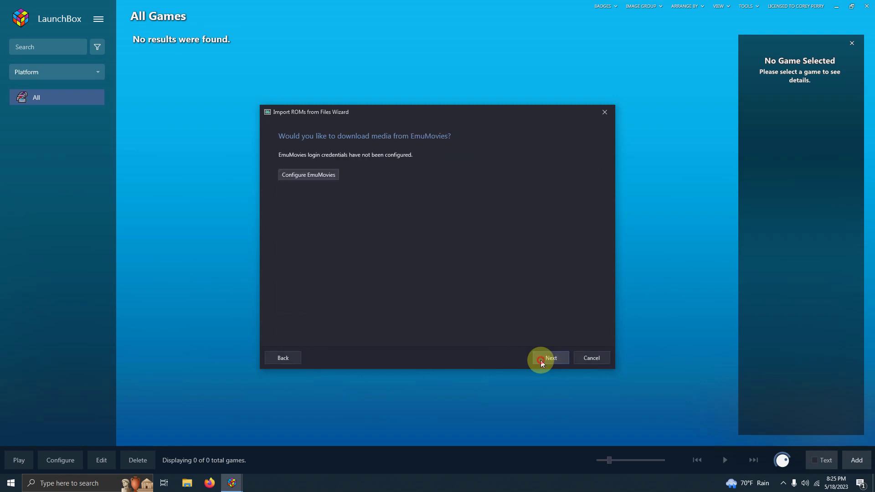
pyautogui.click(540, 360)
pyautogui.click(540, 360)
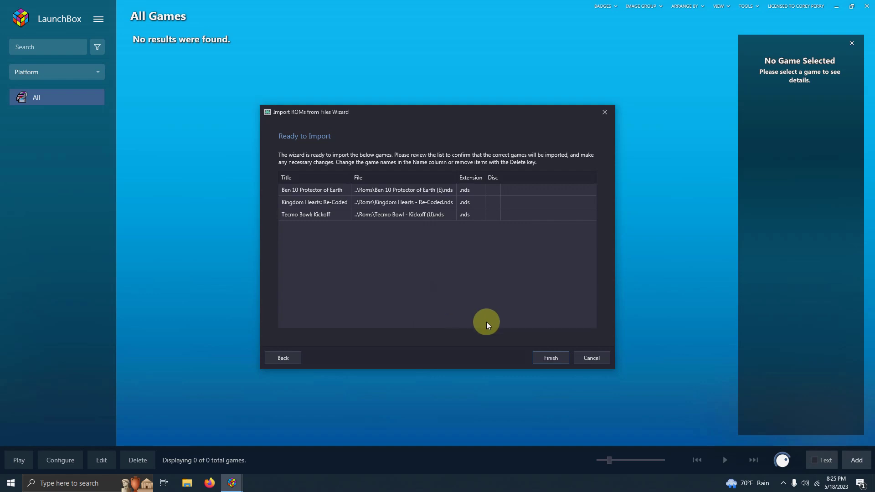
pyautogui.click(541, 358)
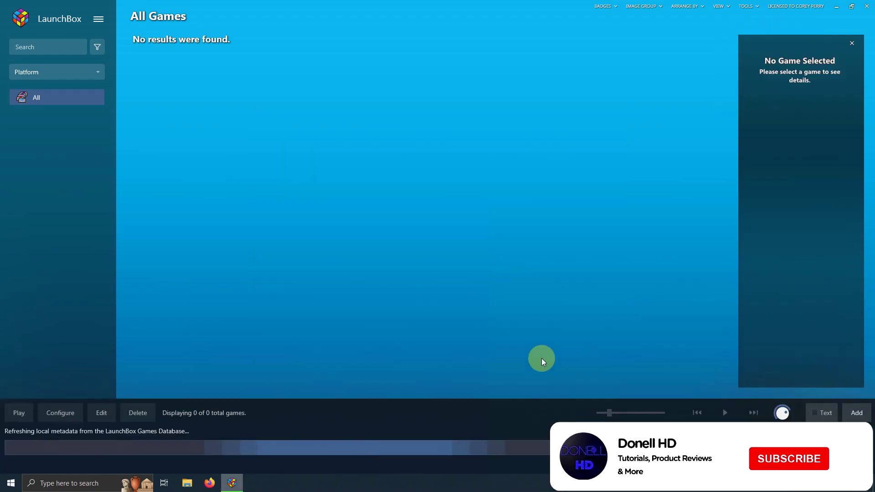